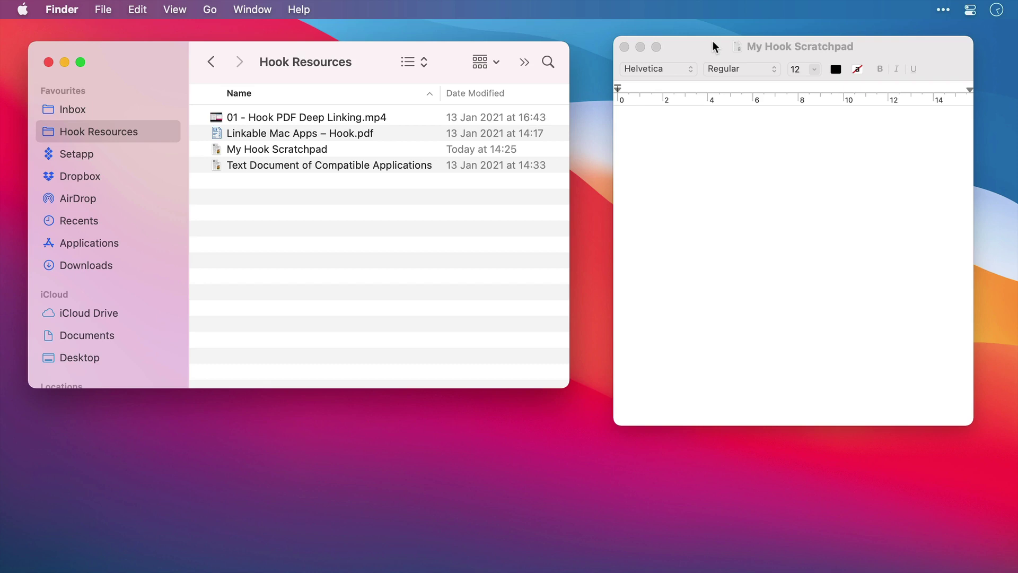
- Copy a Hook link to the 'Text Document of Compatible Applications' file in Finder
click(404, 167)
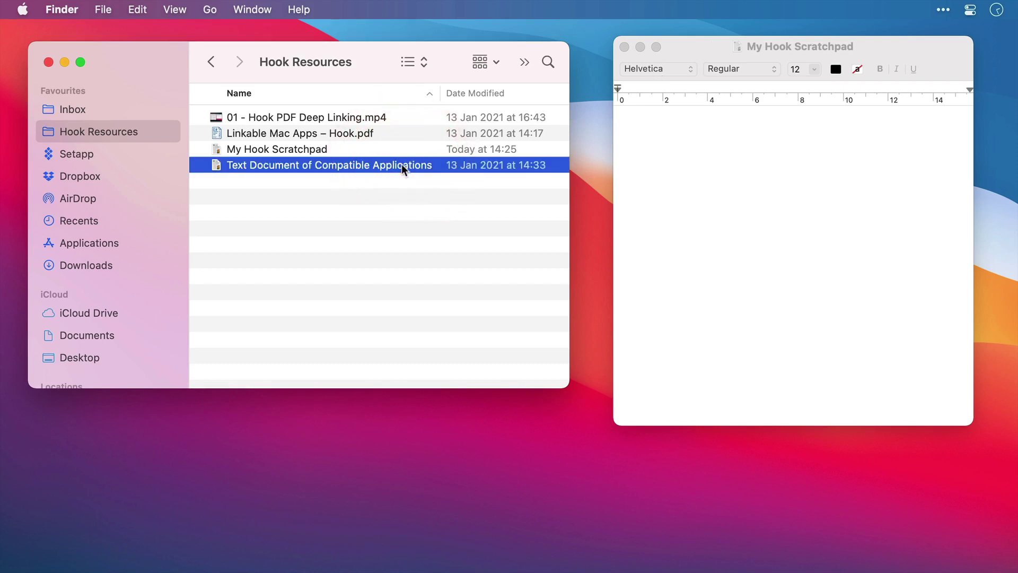
key(super+shift+space)
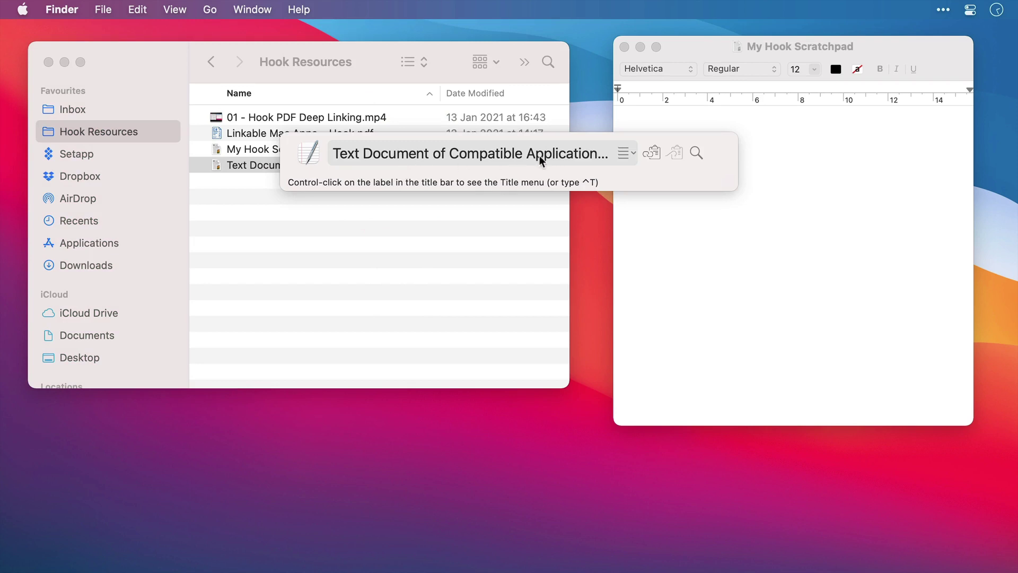
click(630, 155)
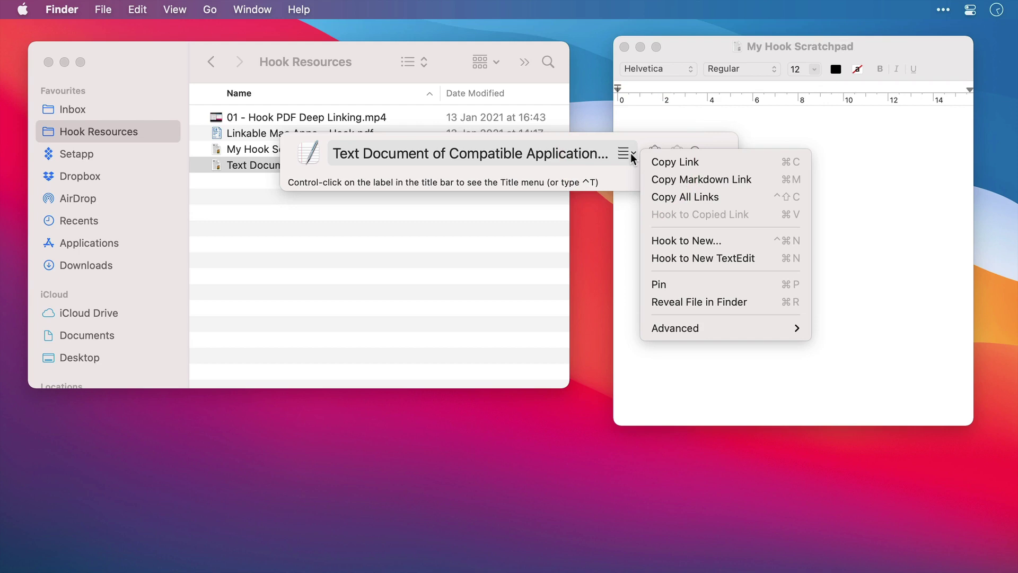
click(667, 161)
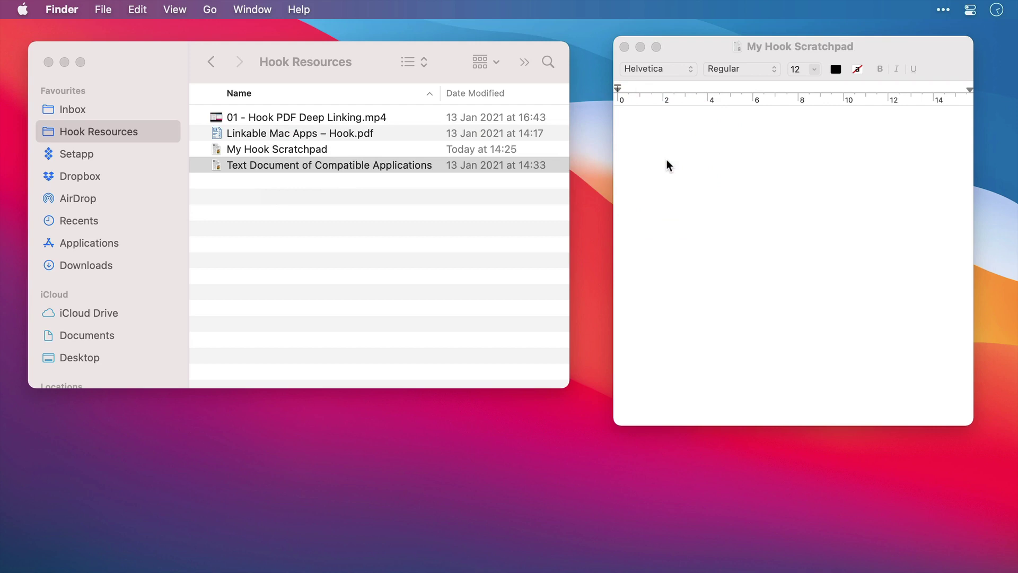
- Paste the hook://file link for Text Document of Compatible Applications.rtf into the scratchpad and test-open it
click(667, 133)
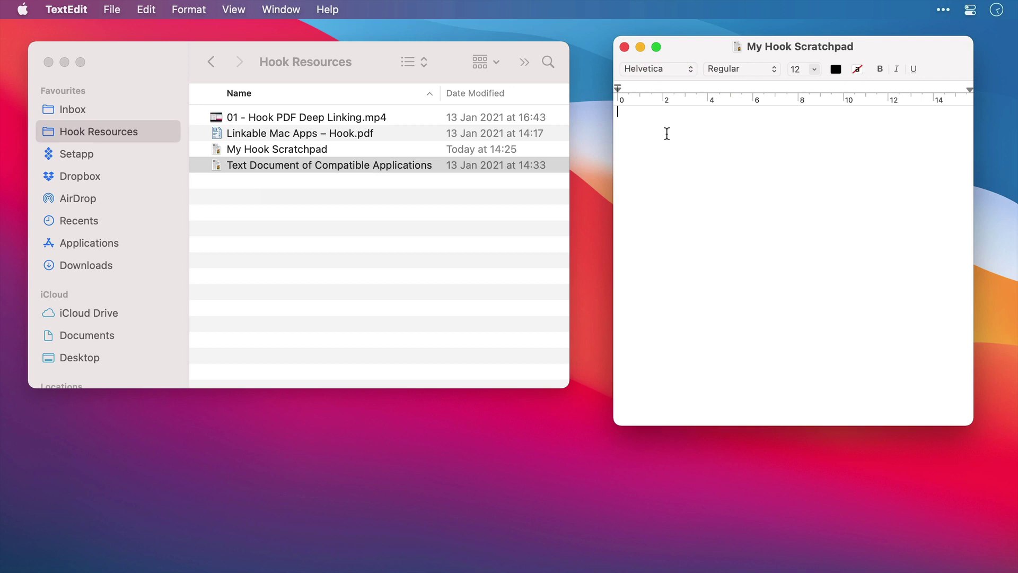
key(super+v)
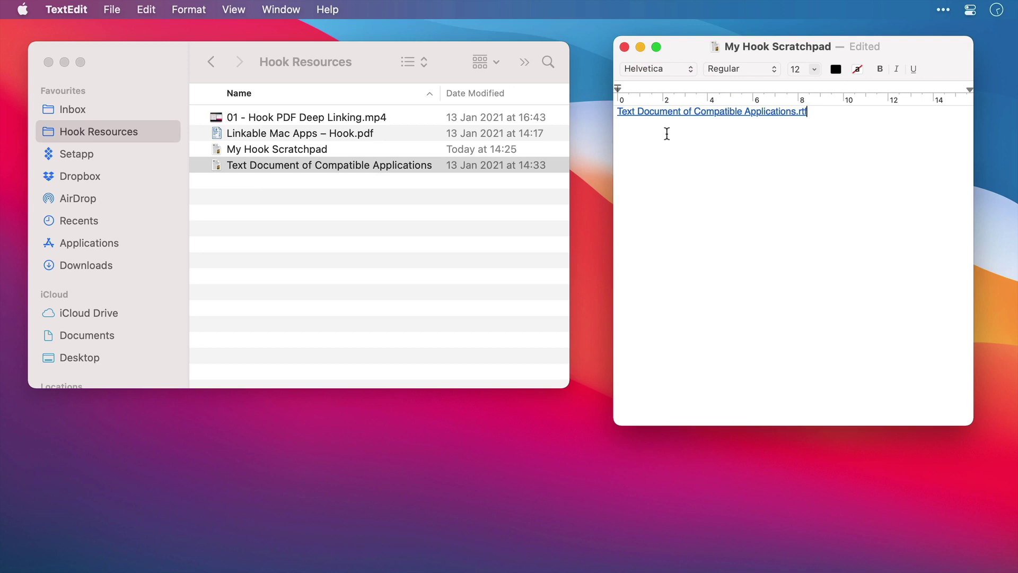
click(678, 111)
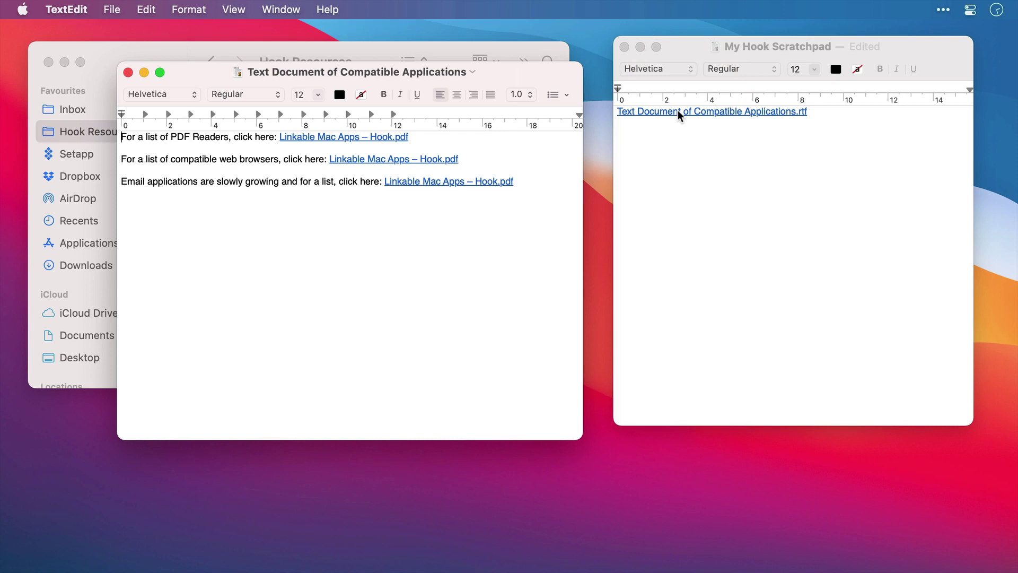
key(super+w)
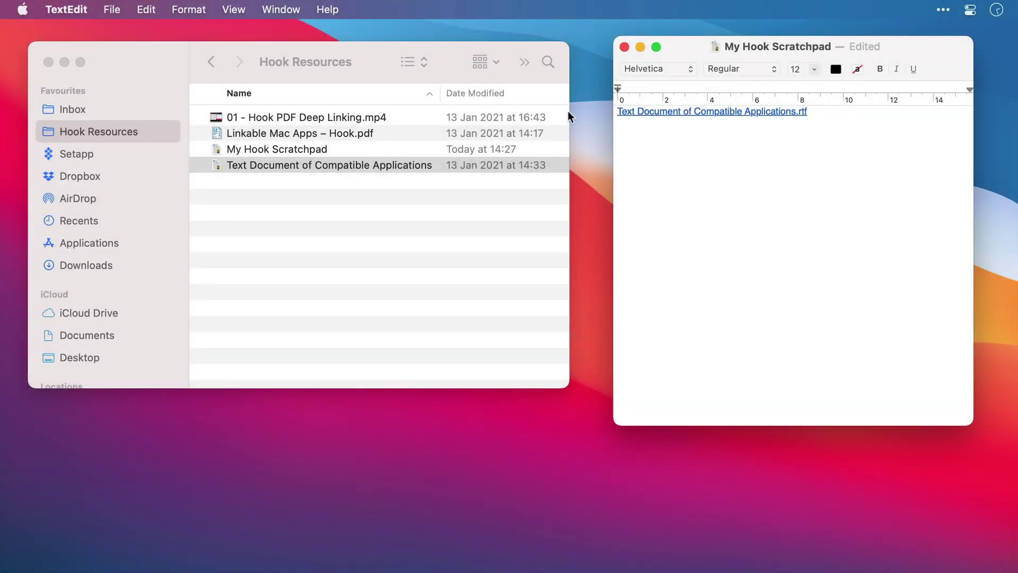
- Copy a Hook link to the '01 - Hook PDF Deep Linking.mp4' video in Finder
click(312, 120)
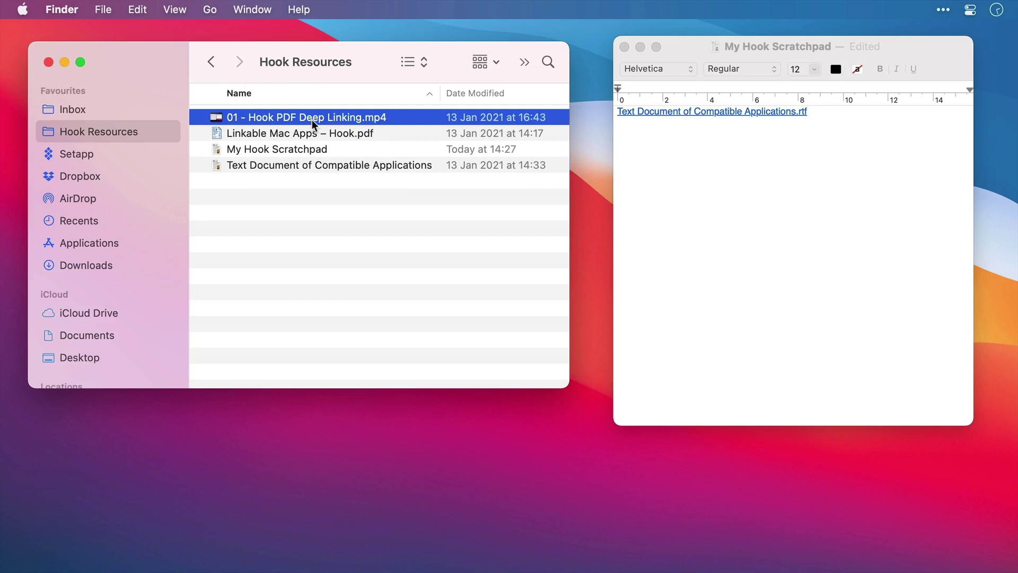
key(super+shift+space)
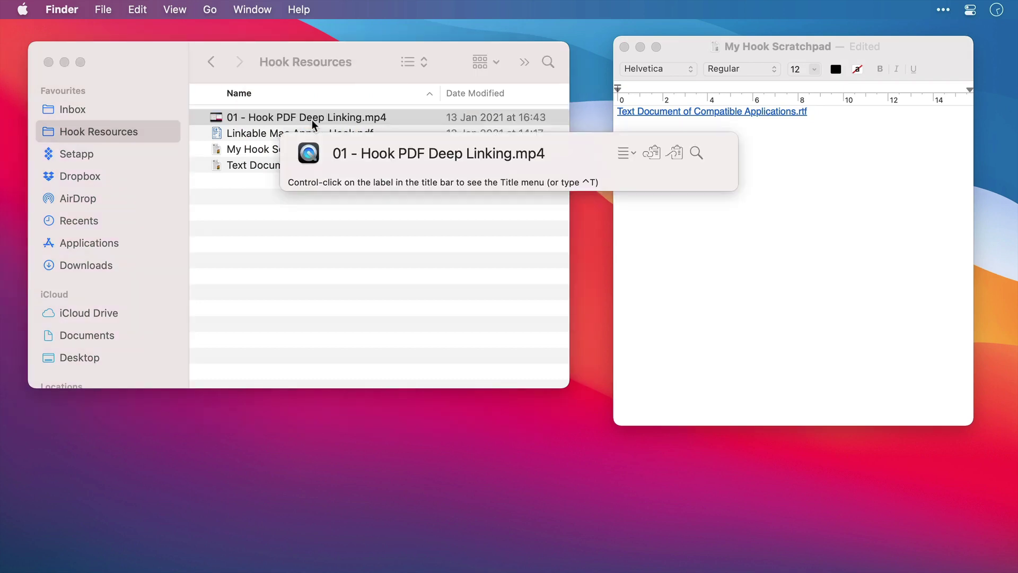
key(super+c)
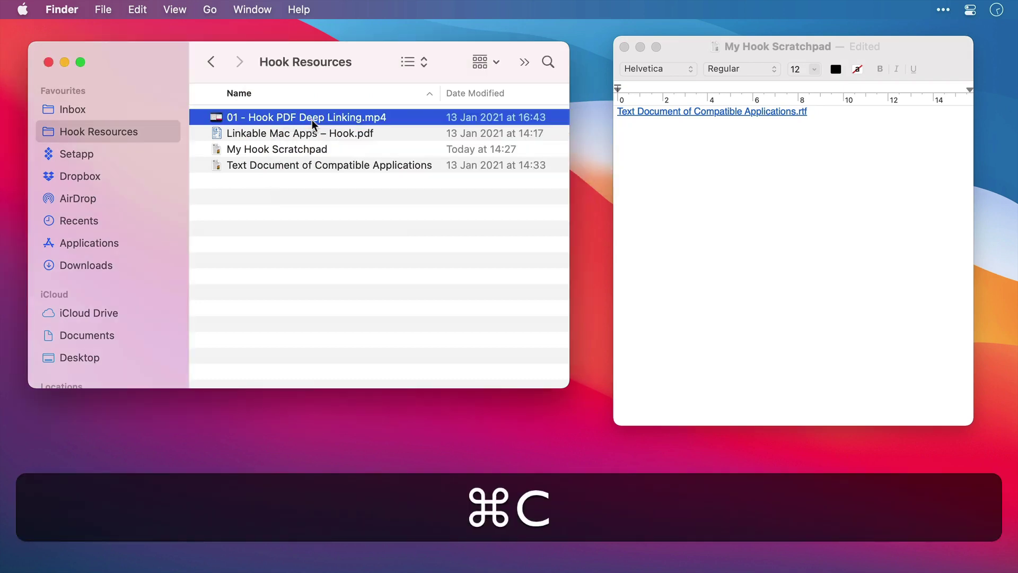
- Paste the video link on a new scratchpad line and check that it plays
key(super+Tab)
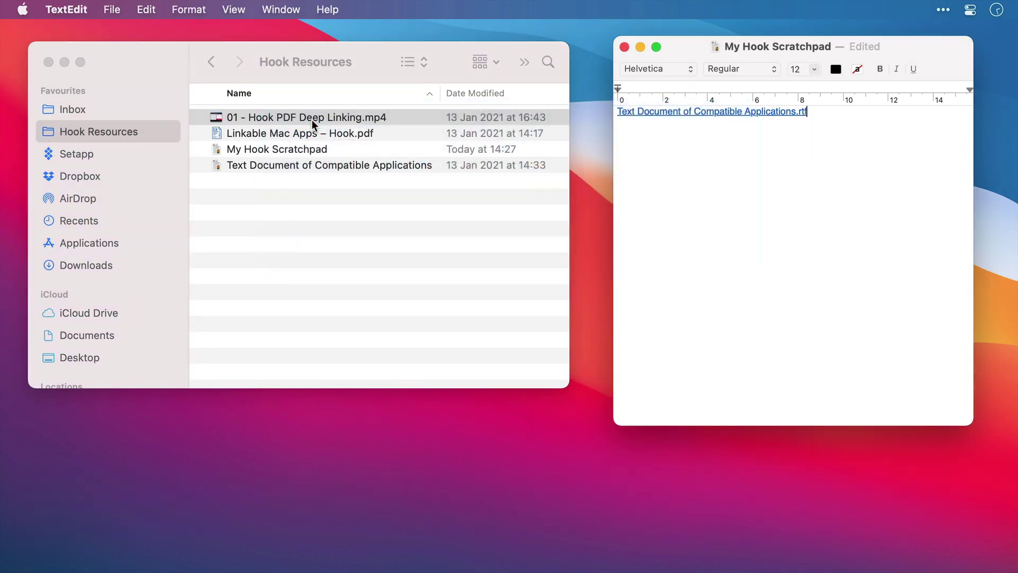
key(Return)
key(super+v)
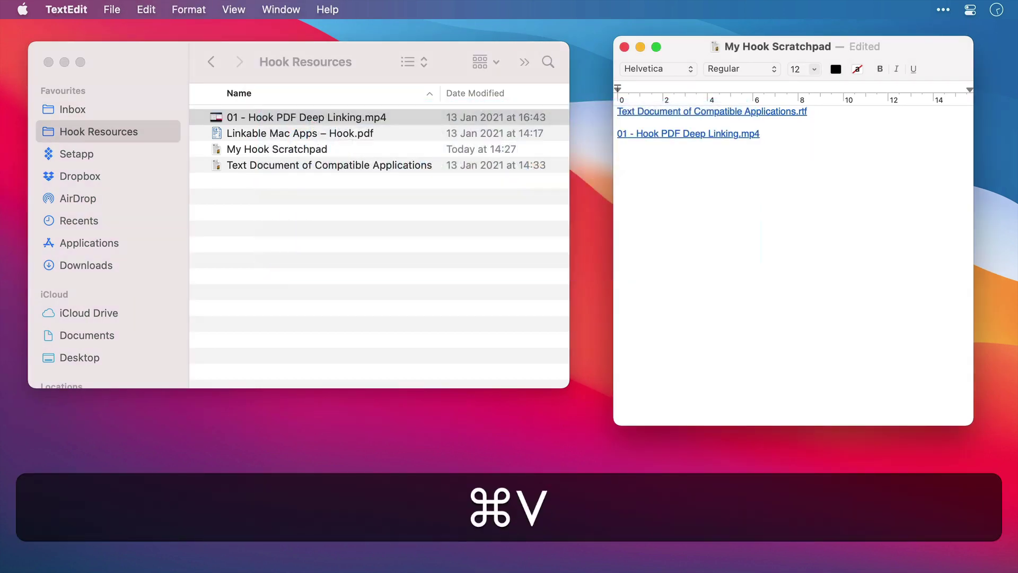
key(Return)
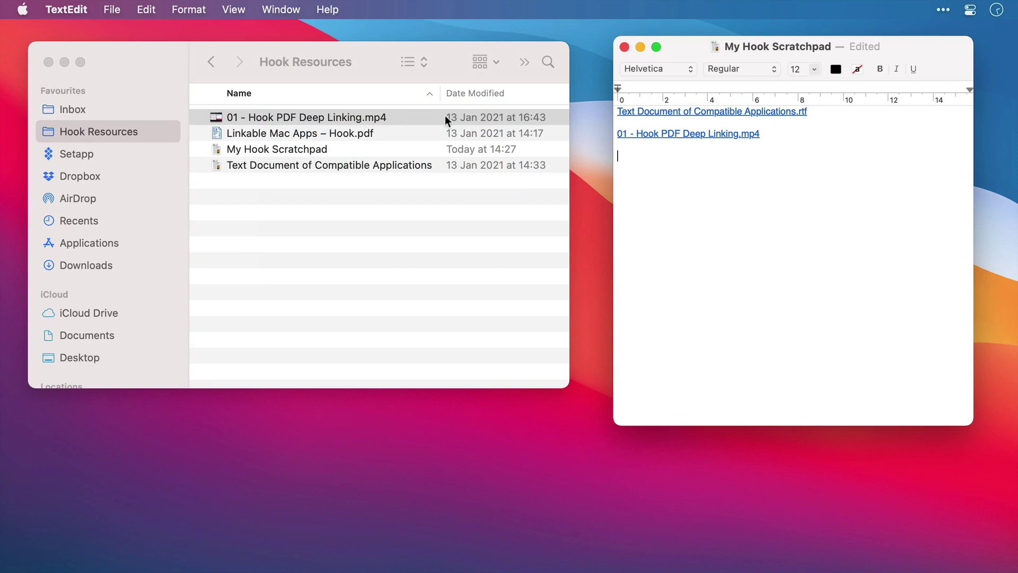
click(664, 135)
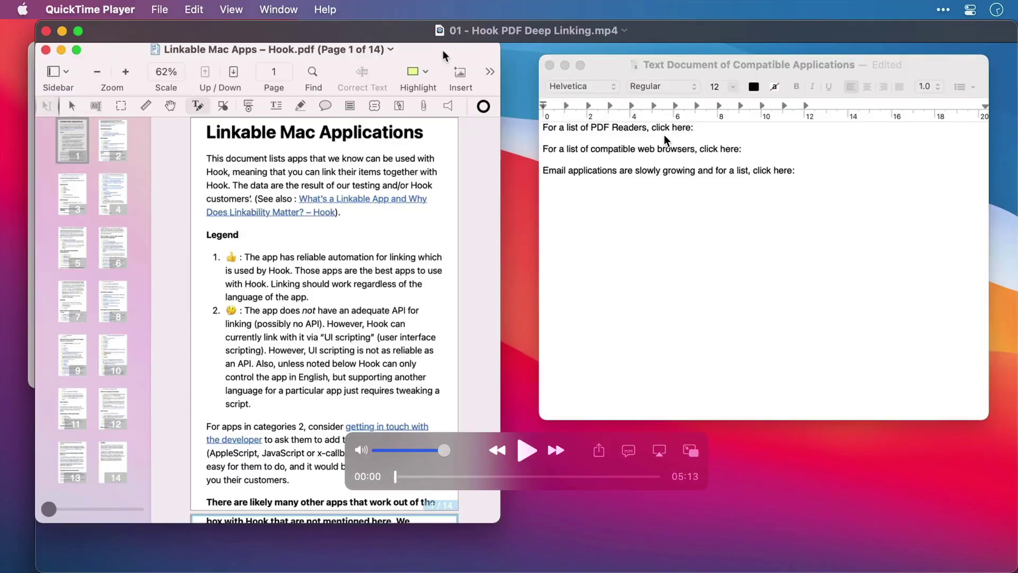
key(super+q)
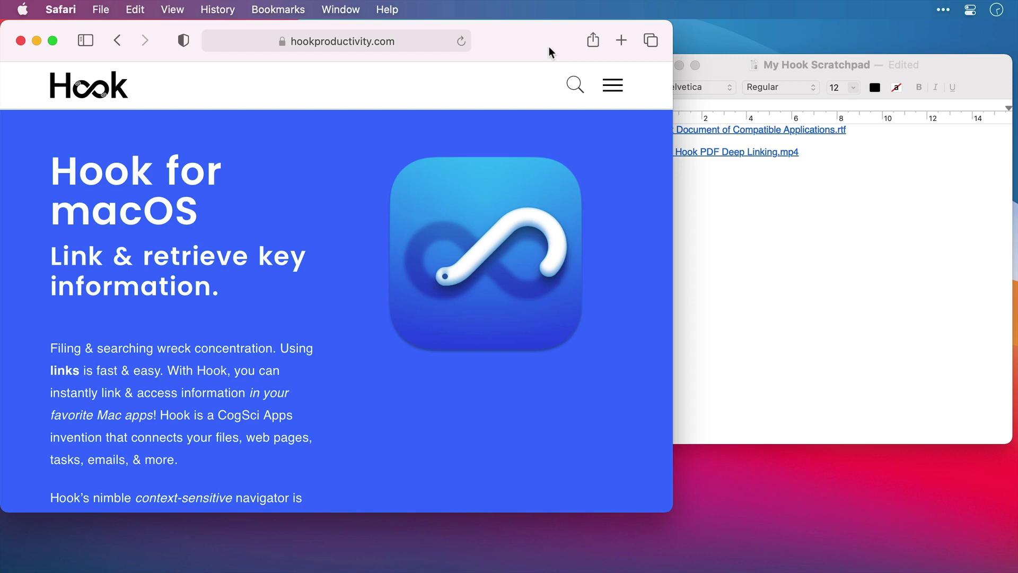
- Copy the Hook link for Safari's 'Hook – Find without searching' page and paste it as a new scratchpad line
key(super+shift+space)
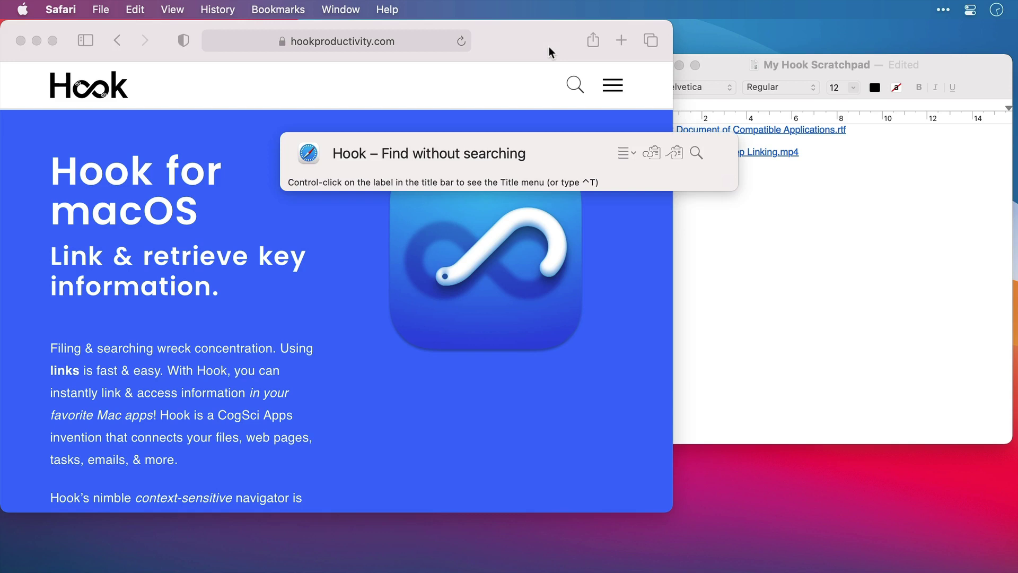
key(super+c)
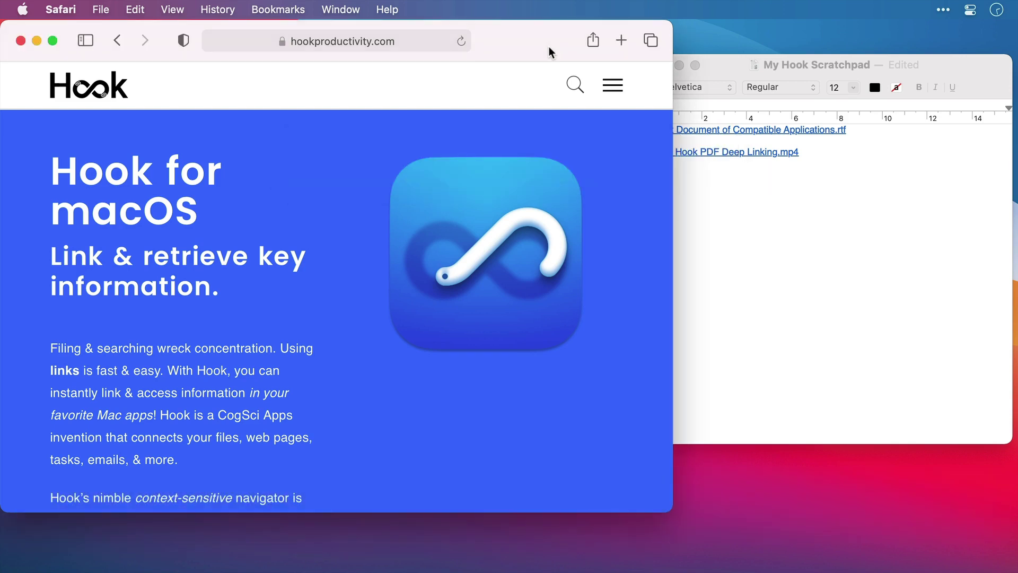
click(787, 208)
key(super+v)
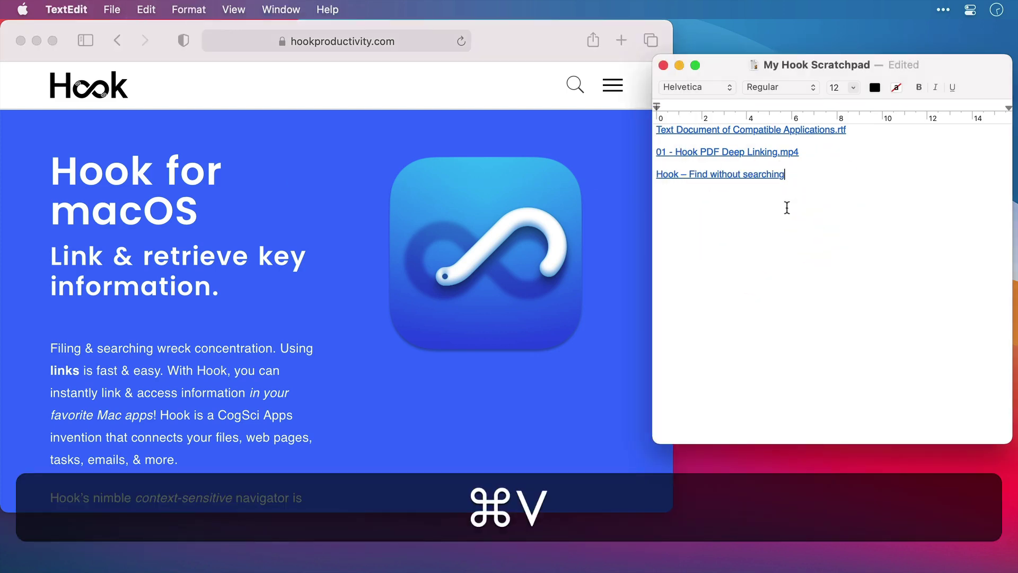
key(Return)
key(Return)
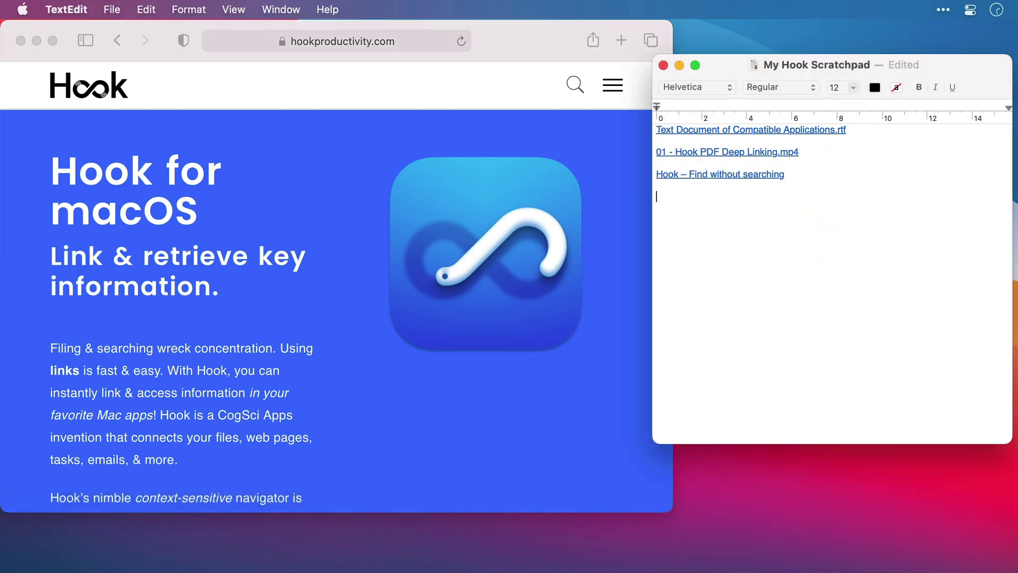
- Navigate the Hook website to the Help > Preferences Window page
click(615, 86)
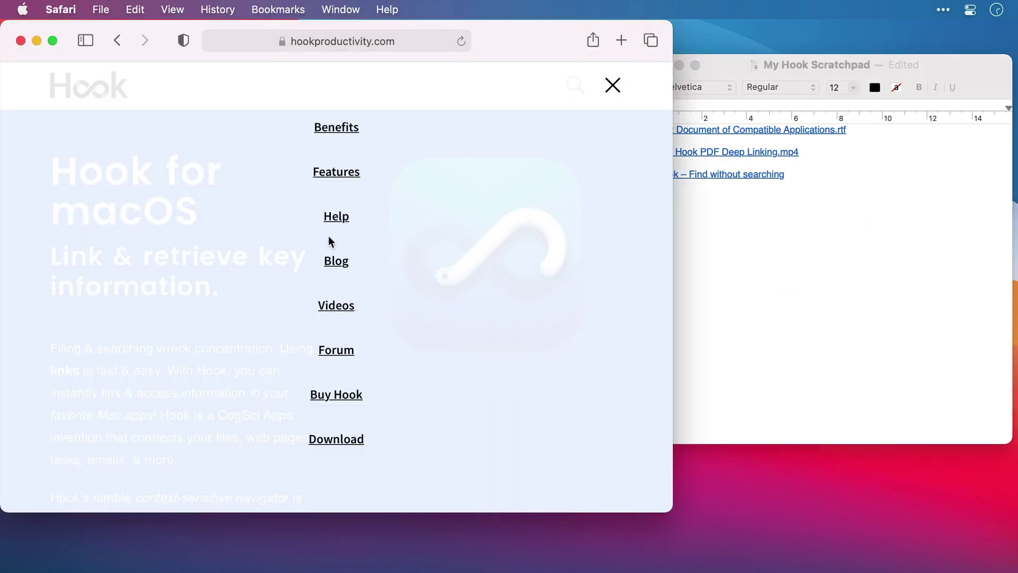
click(332, 221)
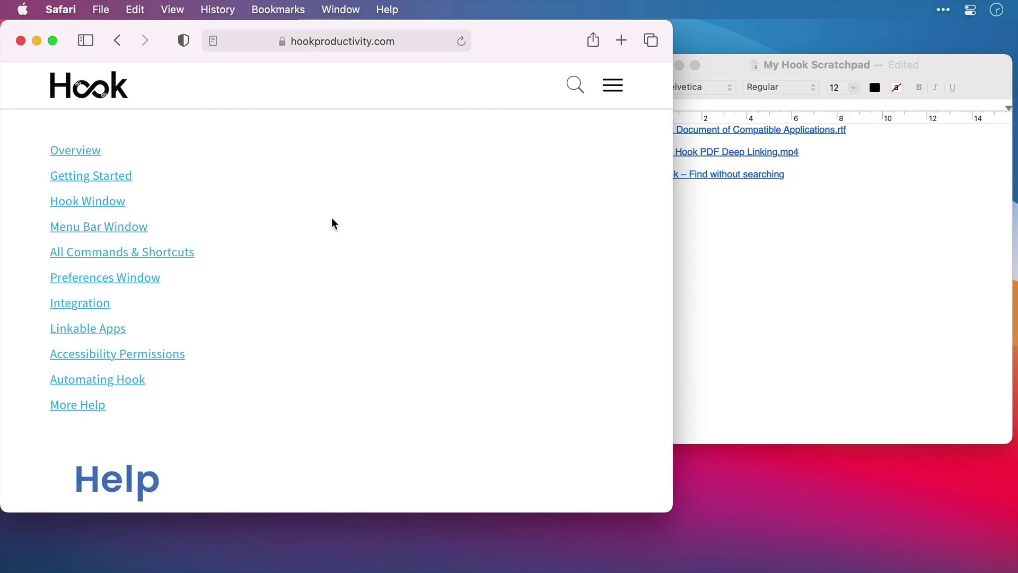
click(147, 276)
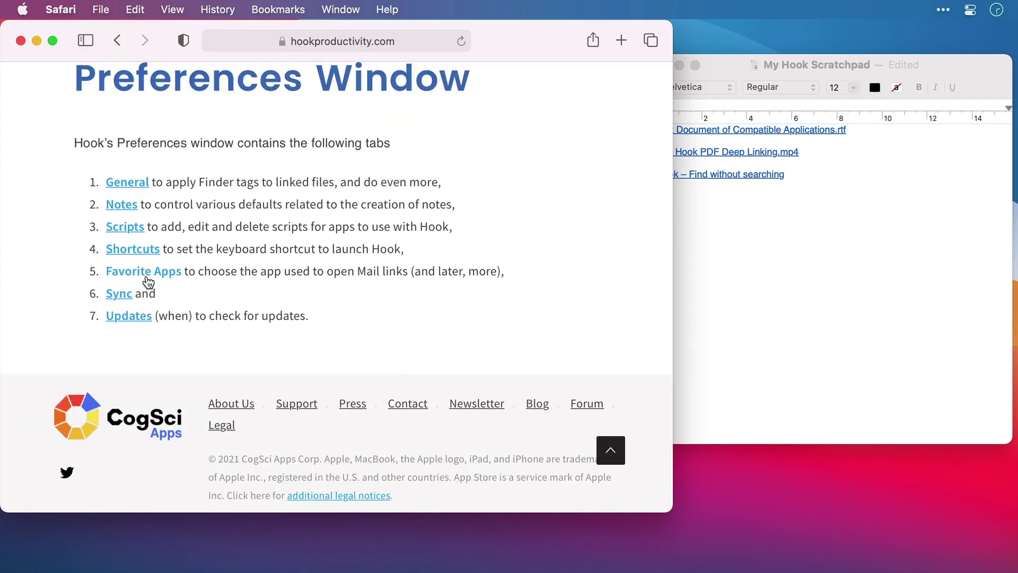
- Add the 'Preferences Window – Hook' link to the scratchpad and open both web links in Safari
key(super+shift+space)
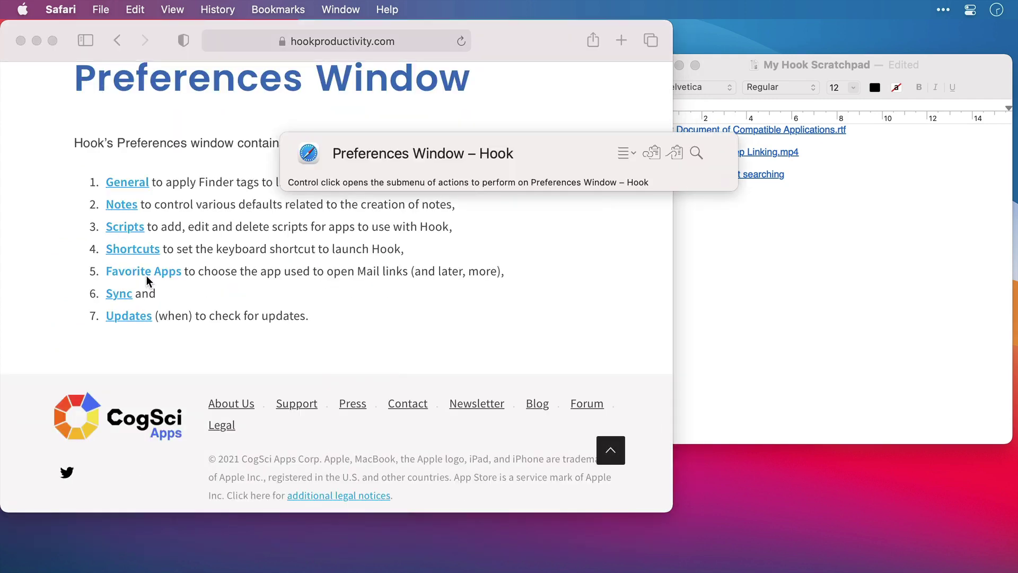
key(super+c)
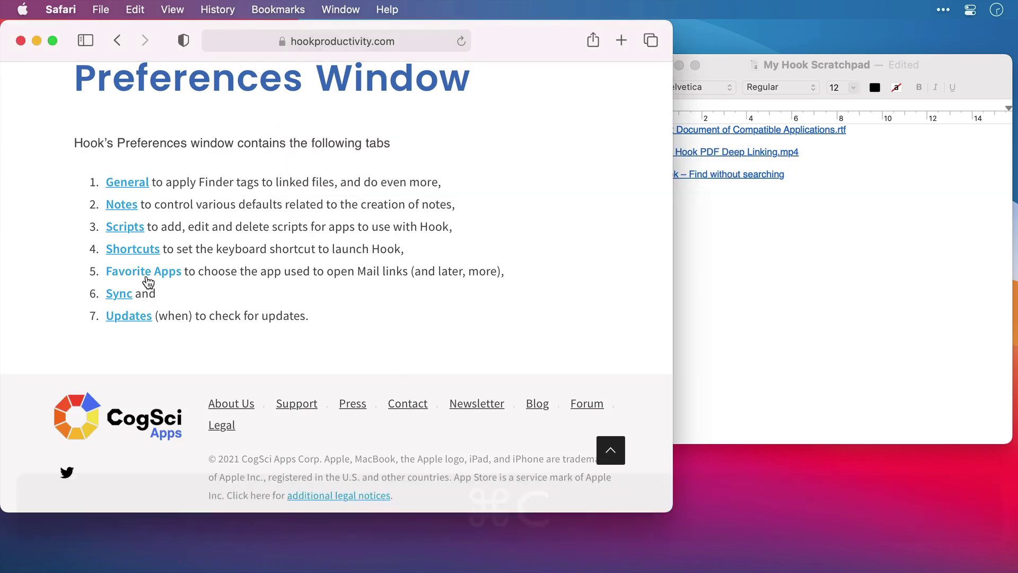
key(super+Tab)
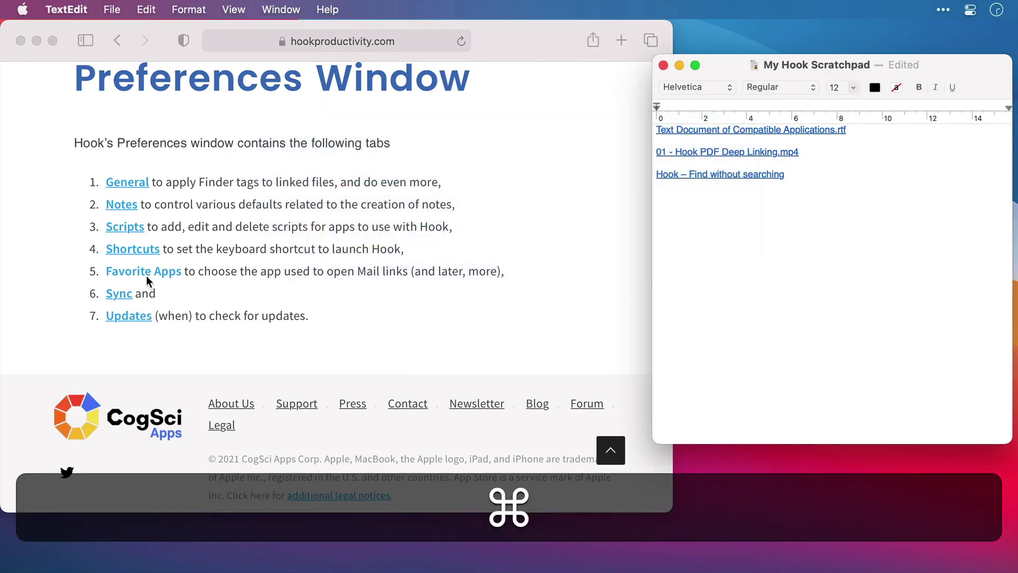
key(super+v)
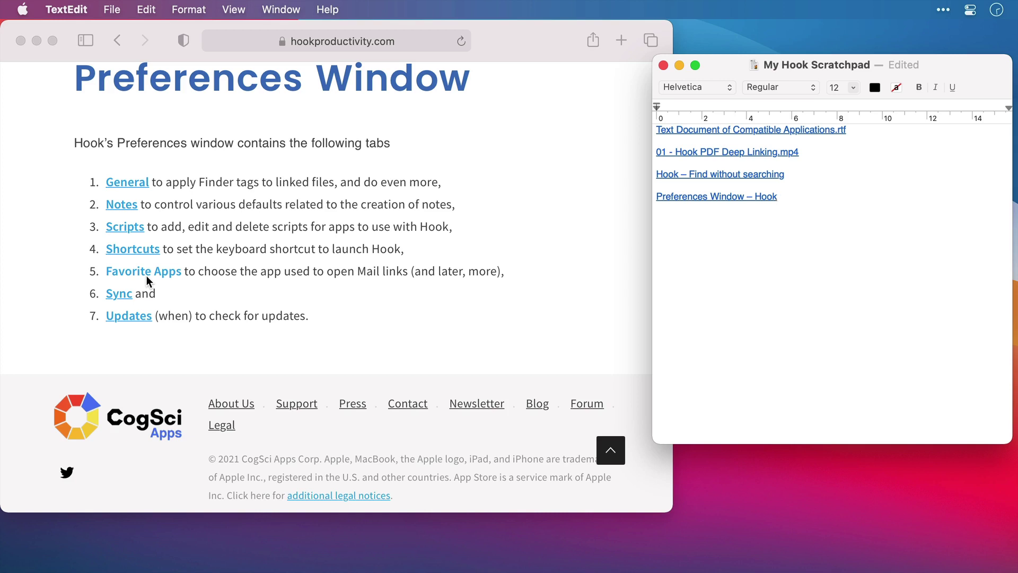
click(699, 173)
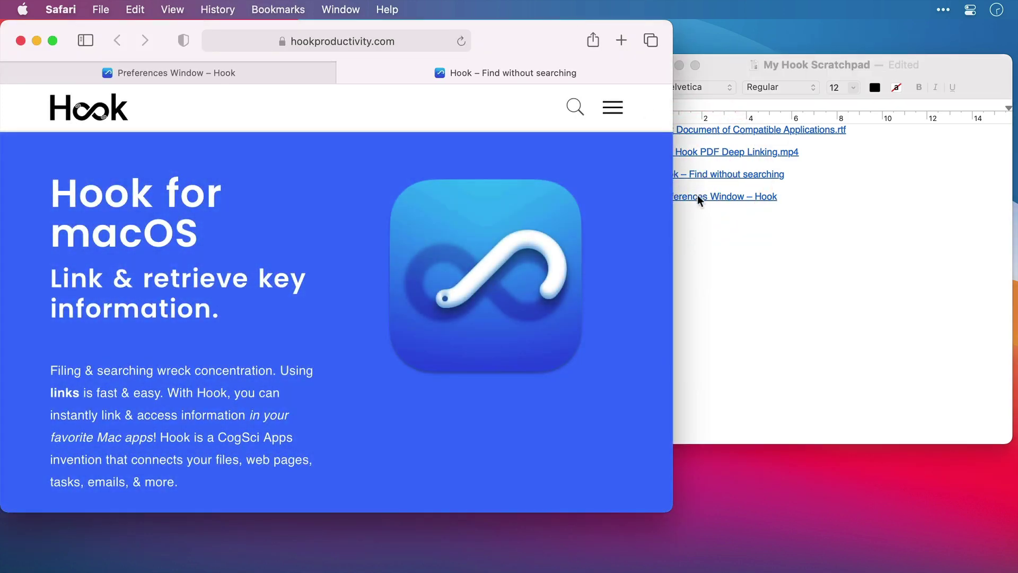
click(697, 198)
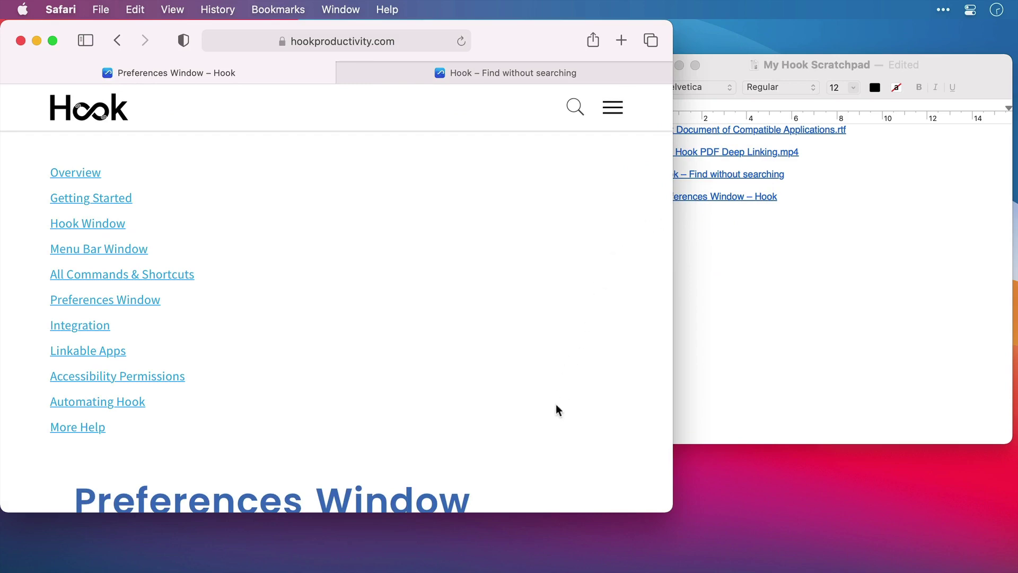
mouse_move(390, 569)
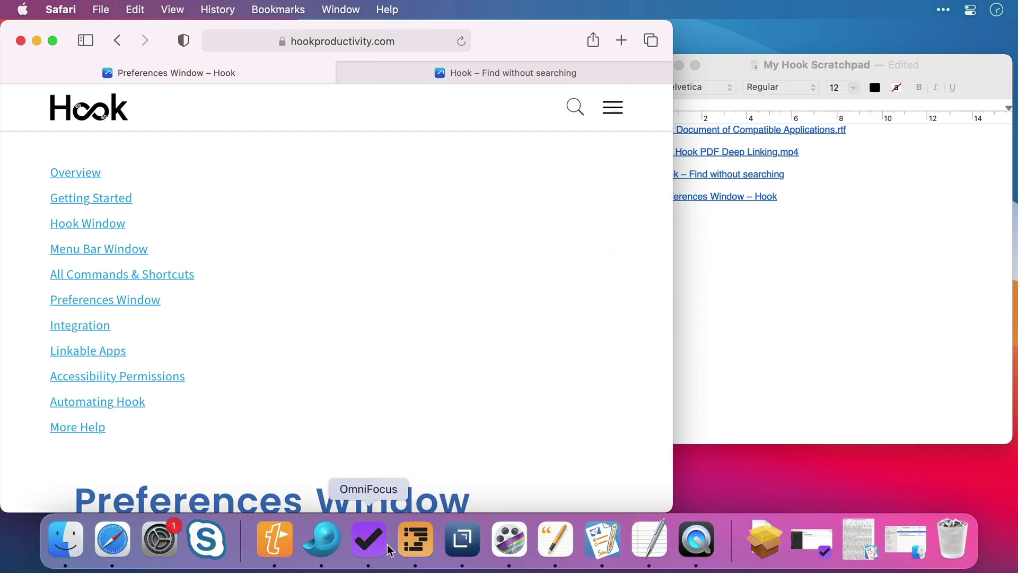
- Paste the 'Preferences Window – Hook' link into the note of 'Check out the Hook website and look for research materials'
click(375, 546)
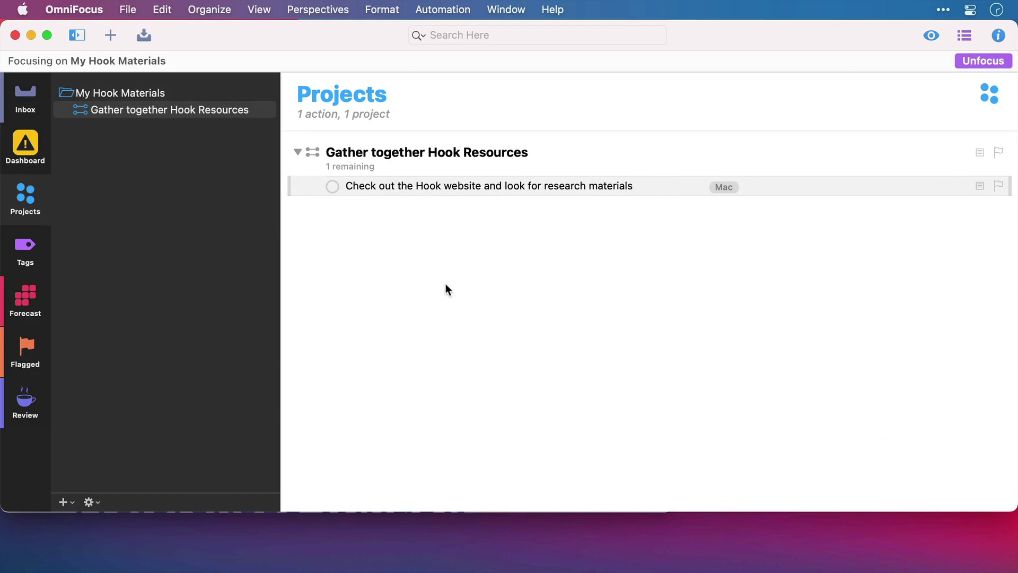
click(460, 180)
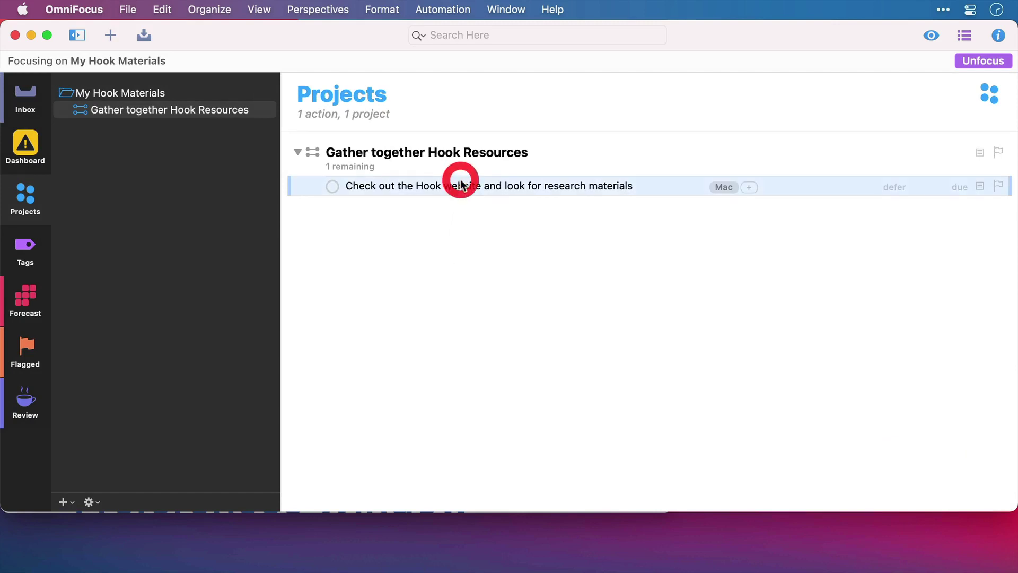
key(super+apostrophe)
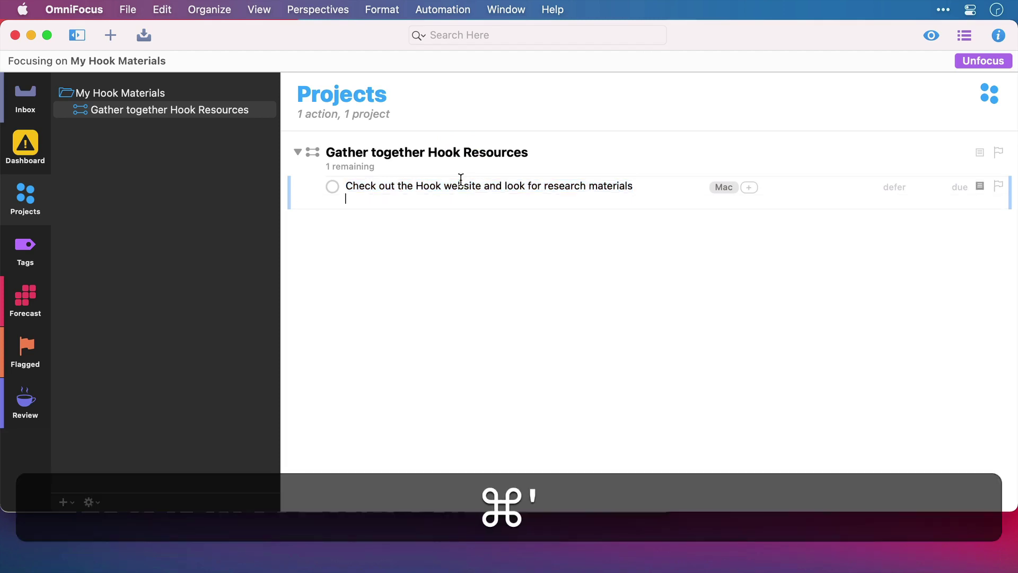
key(super+v)
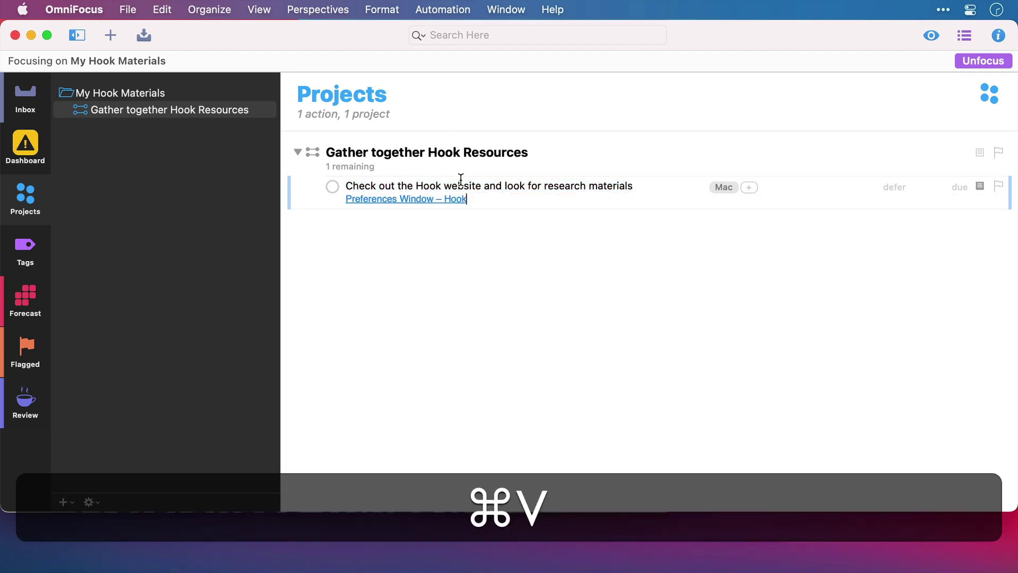